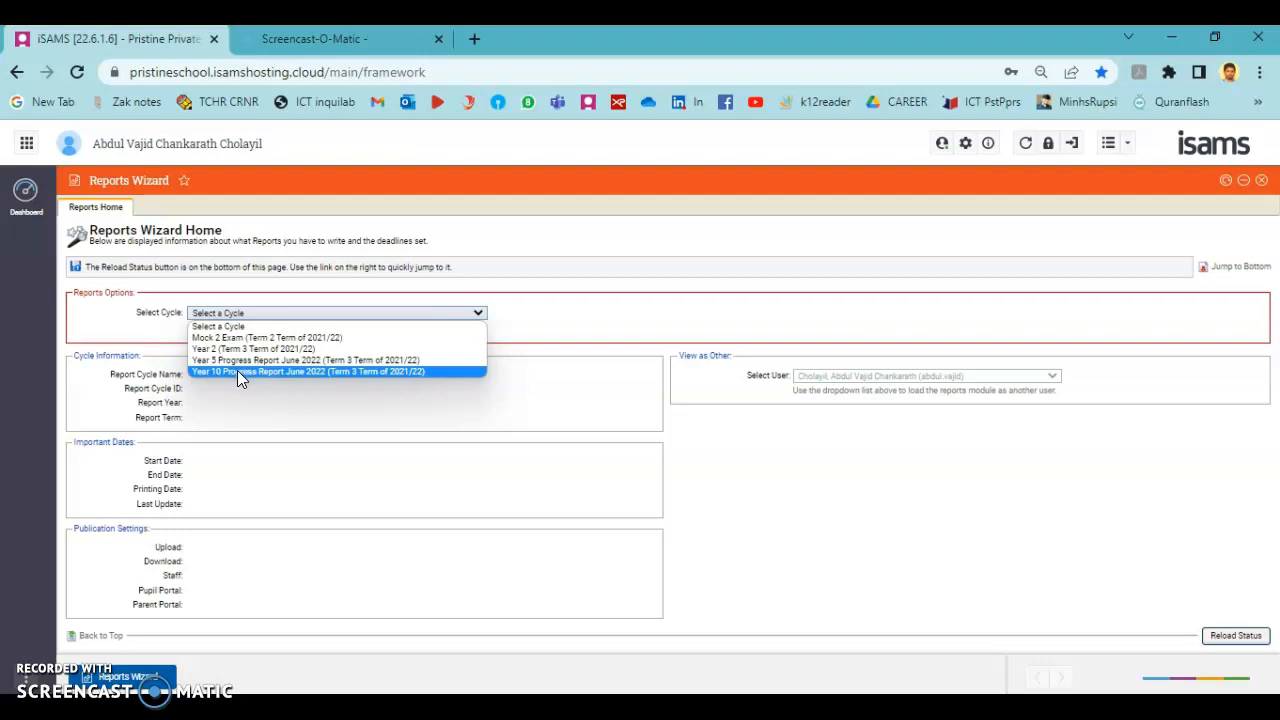
Select the Year 10 Progress Report June 2022 (Term 3 Term of 2021/22) cycle and open its Computer Science sets
{"action": "left_click", "coordinate": [304, 376]}
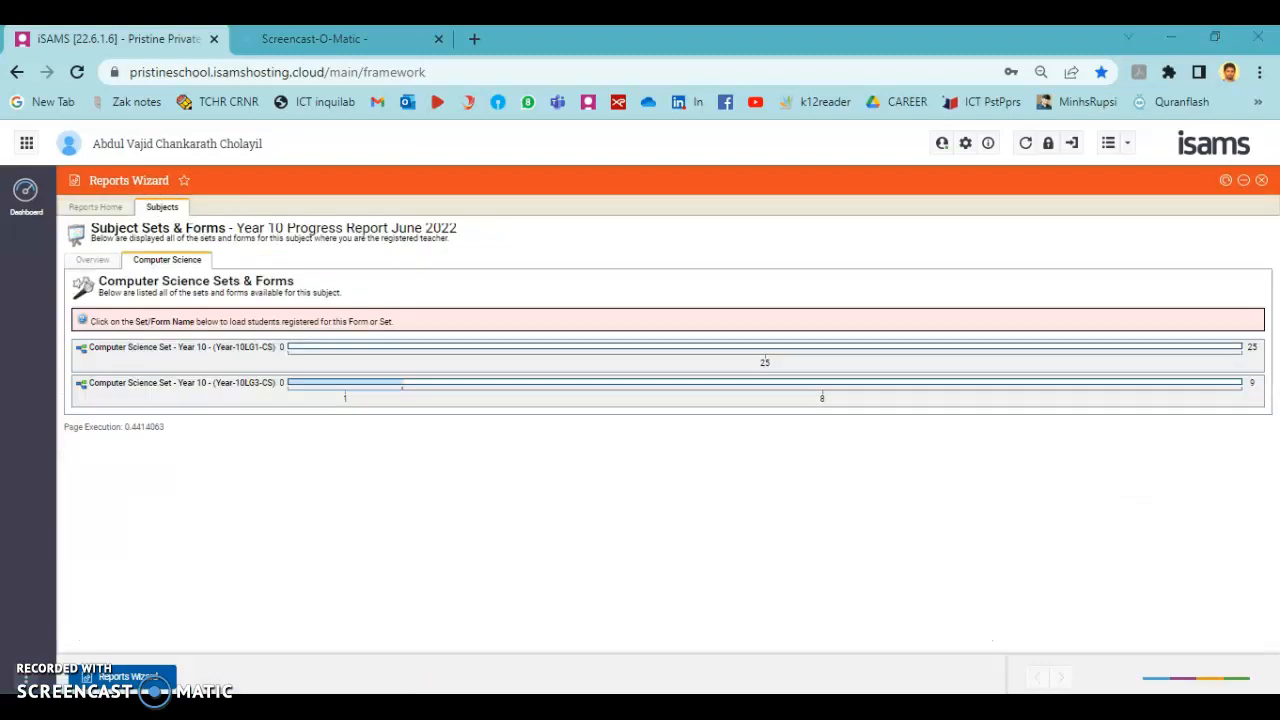
{"action": "left_click", "coordinate": [158, 208]}
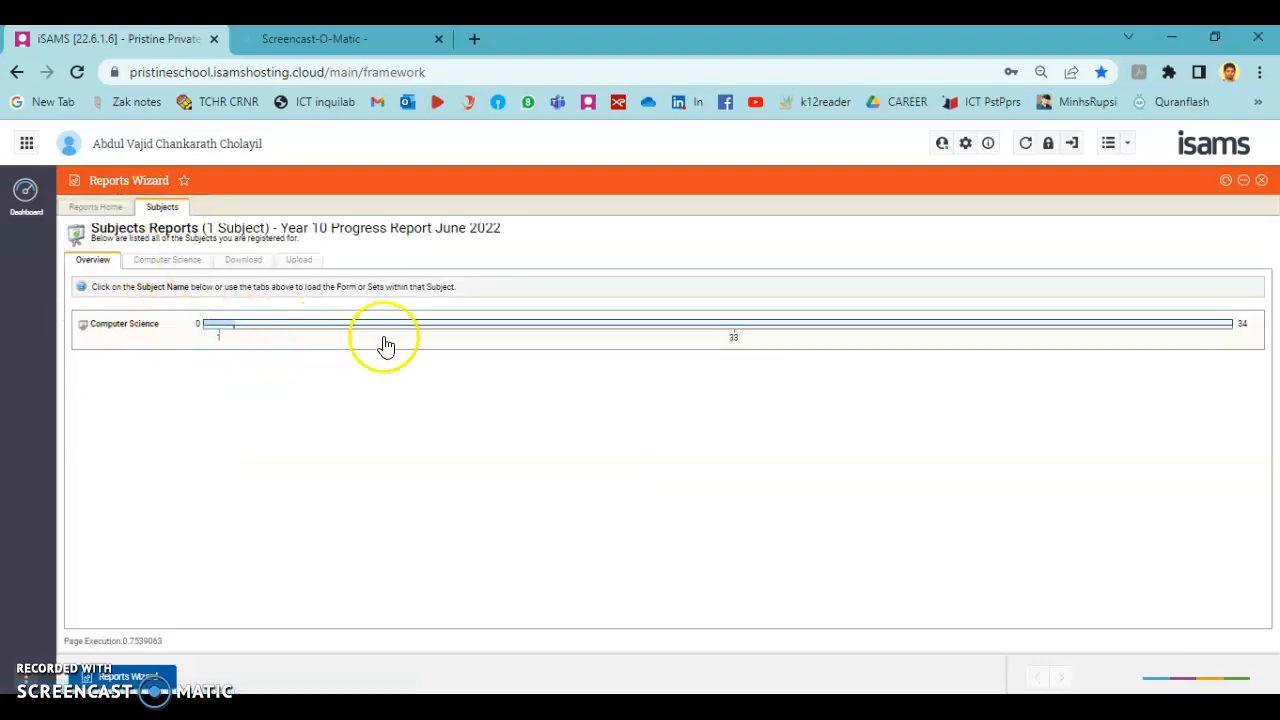
{"action": "left_click", "coordinate": [118, 330]}
{"action": "left_click", "coordinate": [238, 354]}
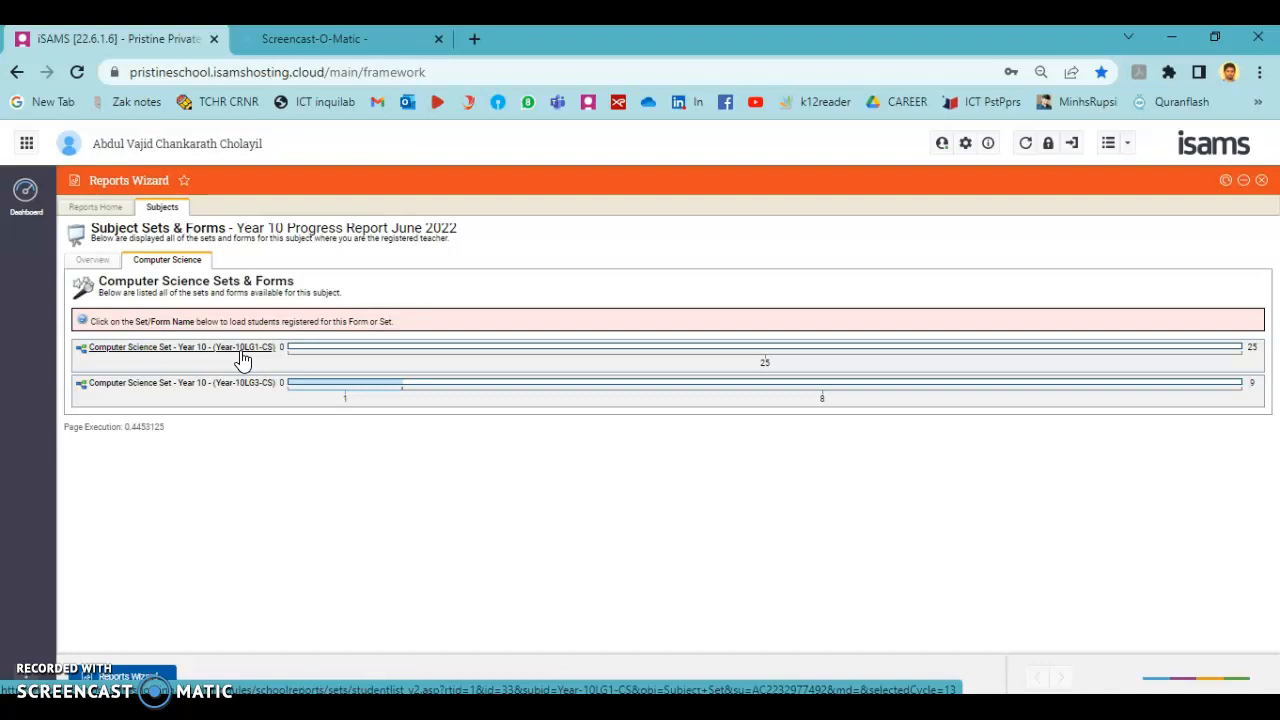
Open the Year-10LG3-CS set and load the report of the pupil marked Incomplete
{"action": "left_click", "coordinate": [253, 355]}
{"action": "left_click", "coordinate": [244, 394]}
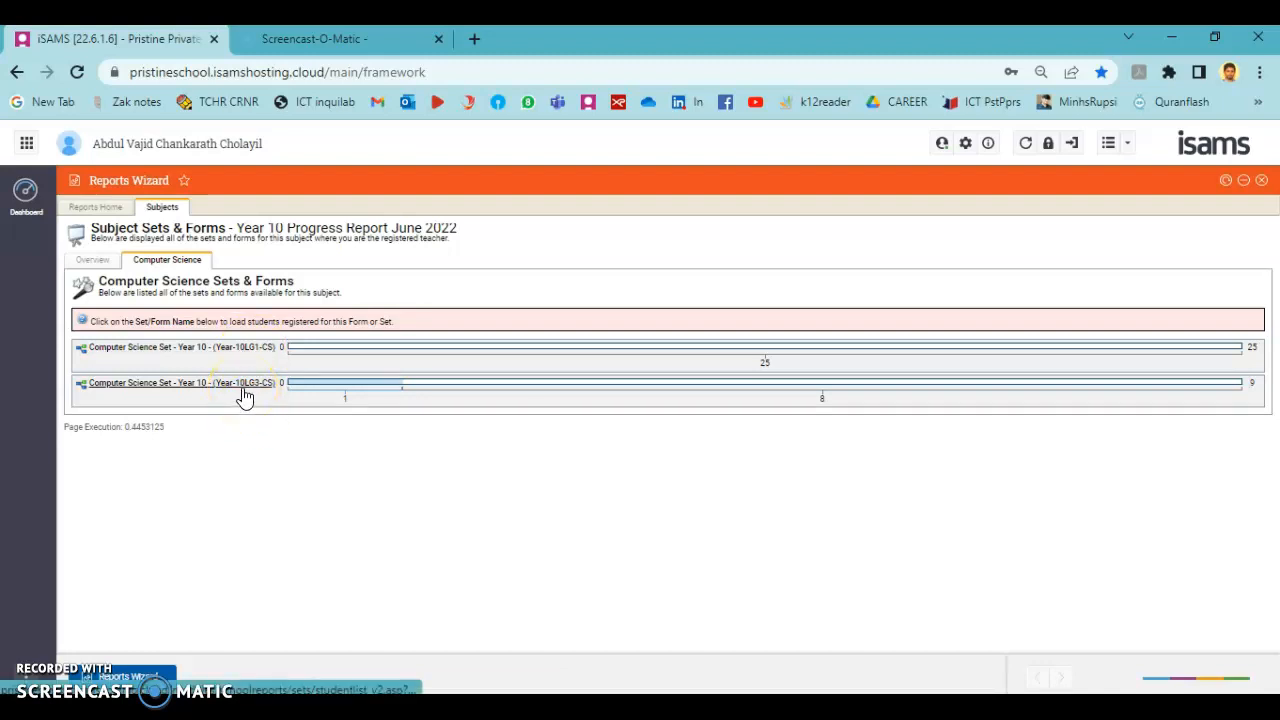
{"action": "left_click", "coordinate": [244, 393]}
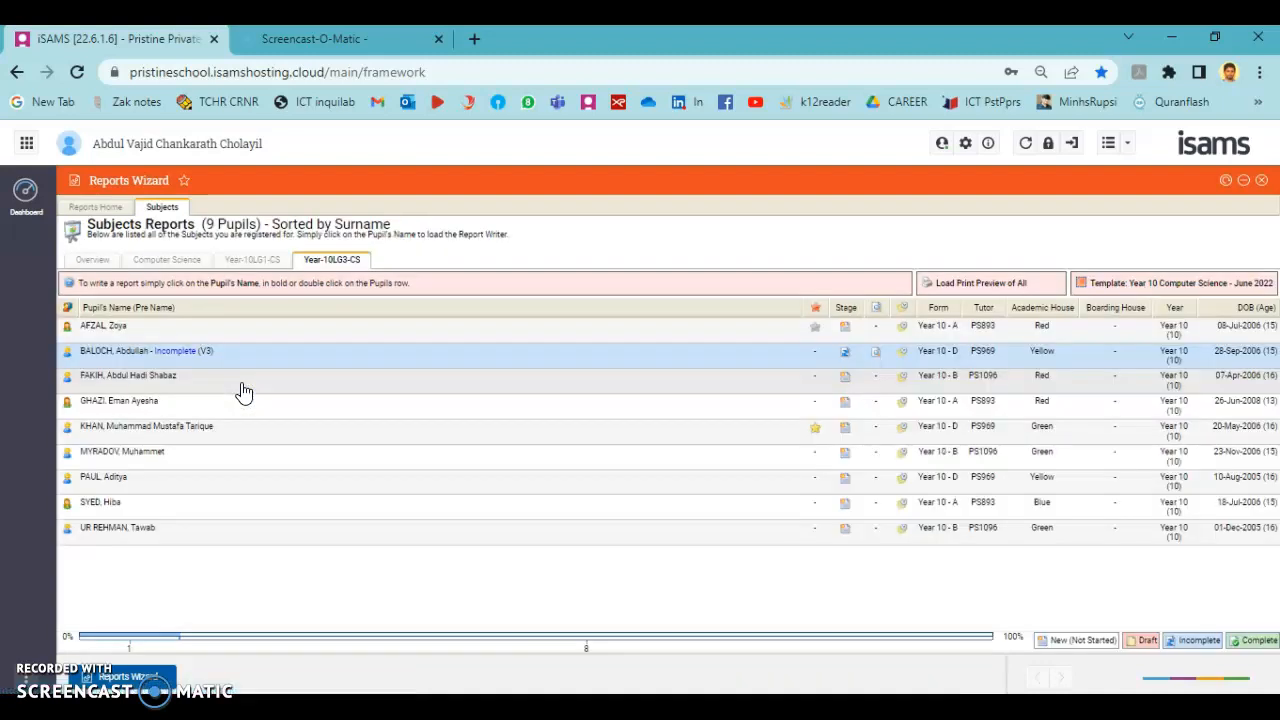
{"action": "left_click", "coordinate": [200, 352]}
{"action": "left_click", "coordinate": [176, 352]}
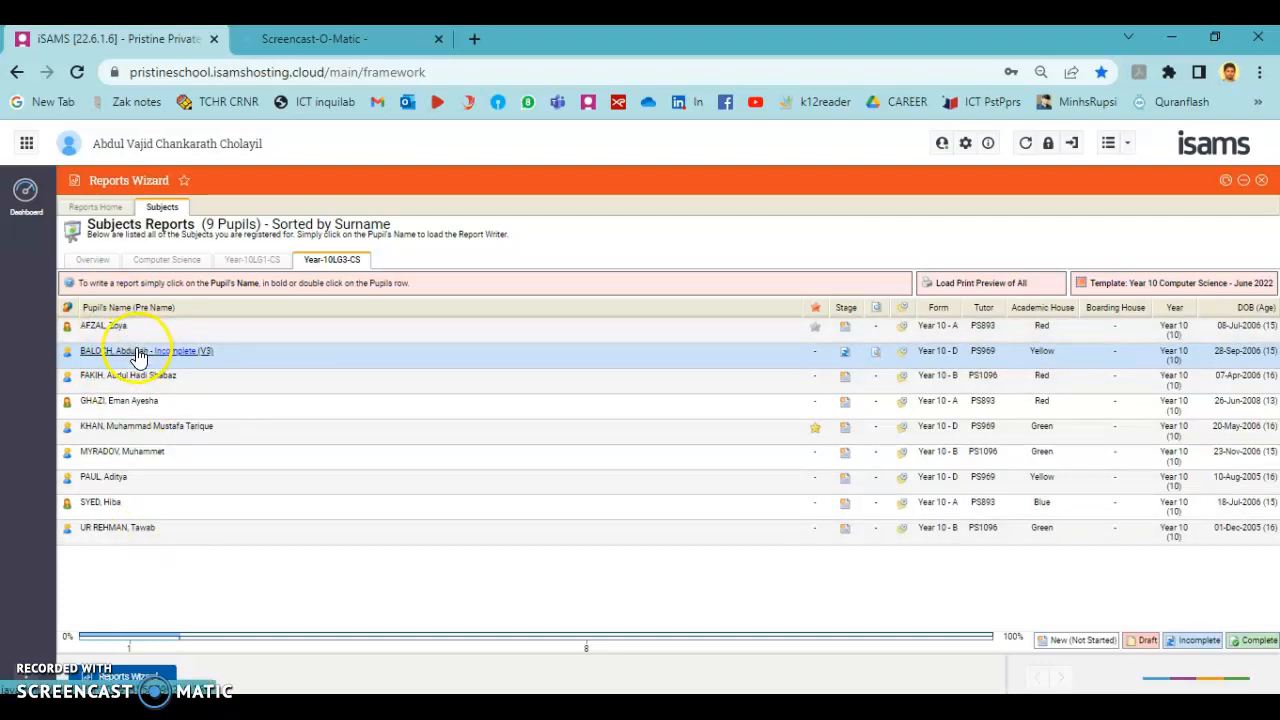
{"action": "left_click", "coordinate": [108, 359]}
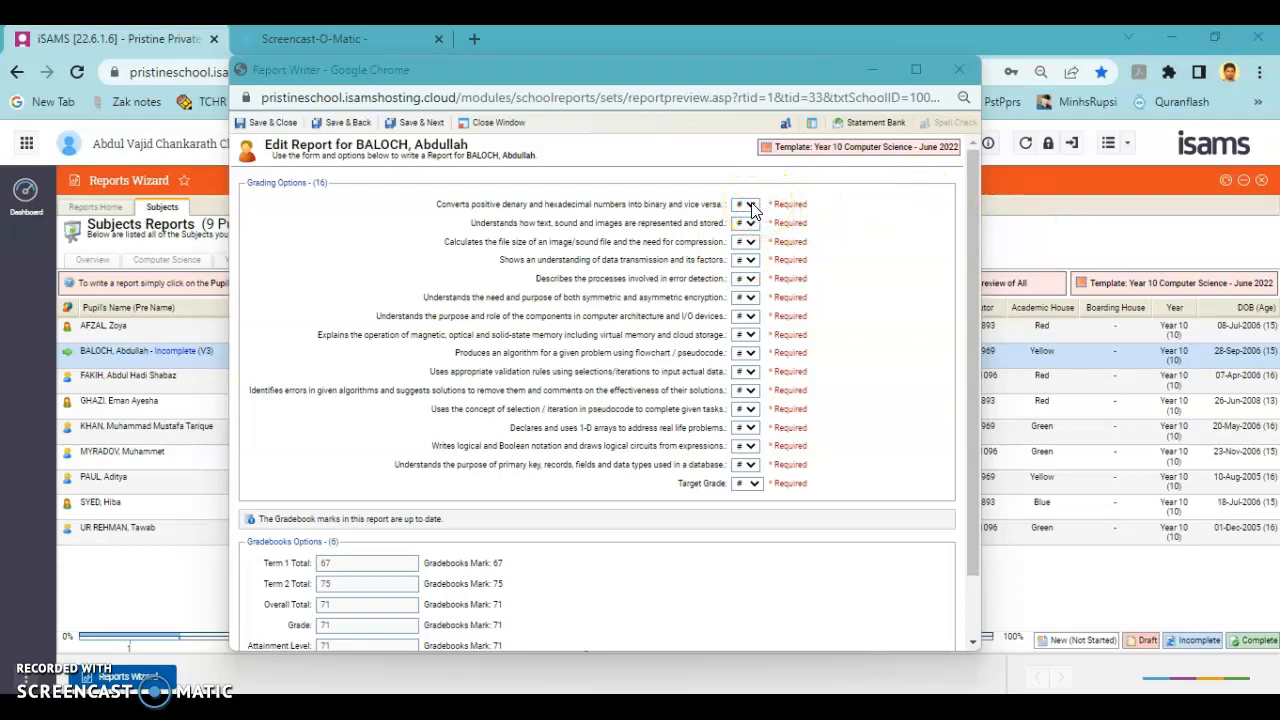
Examine the grade choices for the denary and hexadecimal conversion criterion and the gradebook marks in the report
{"action": "left_click", "coordinate": [750, 205]}
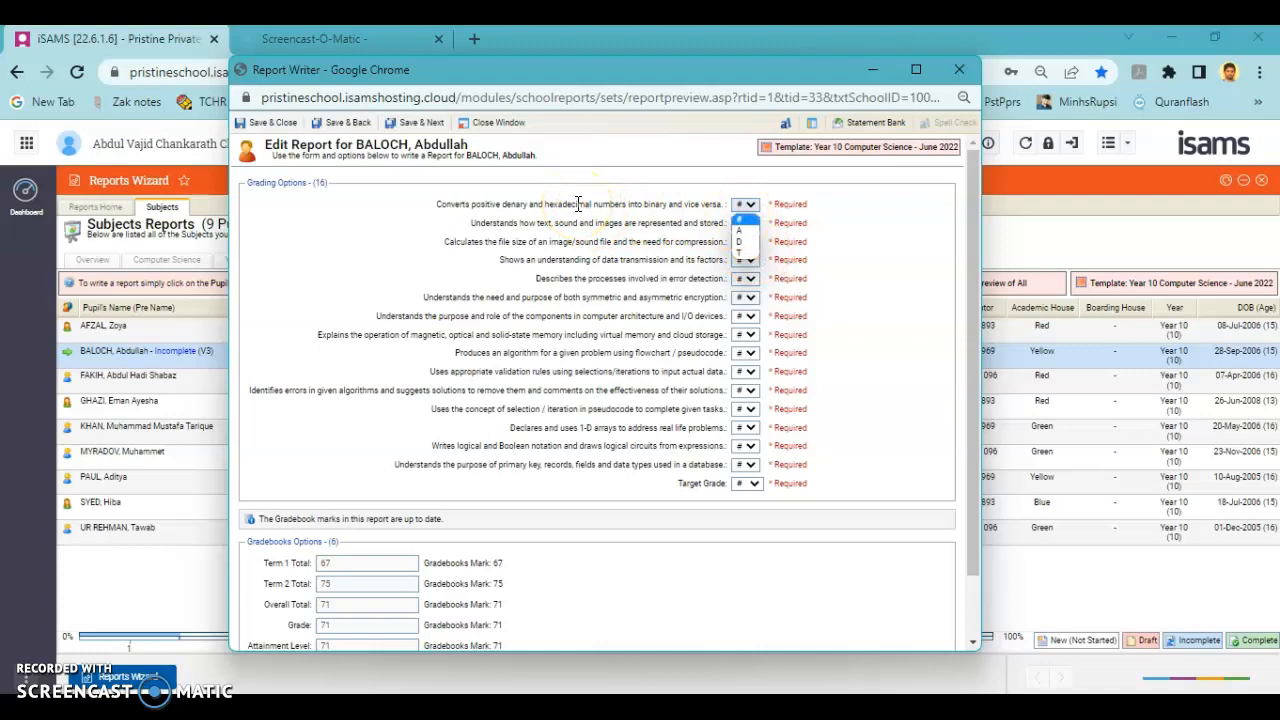
{"action": "left_click", "coordinate": [812, 237]}
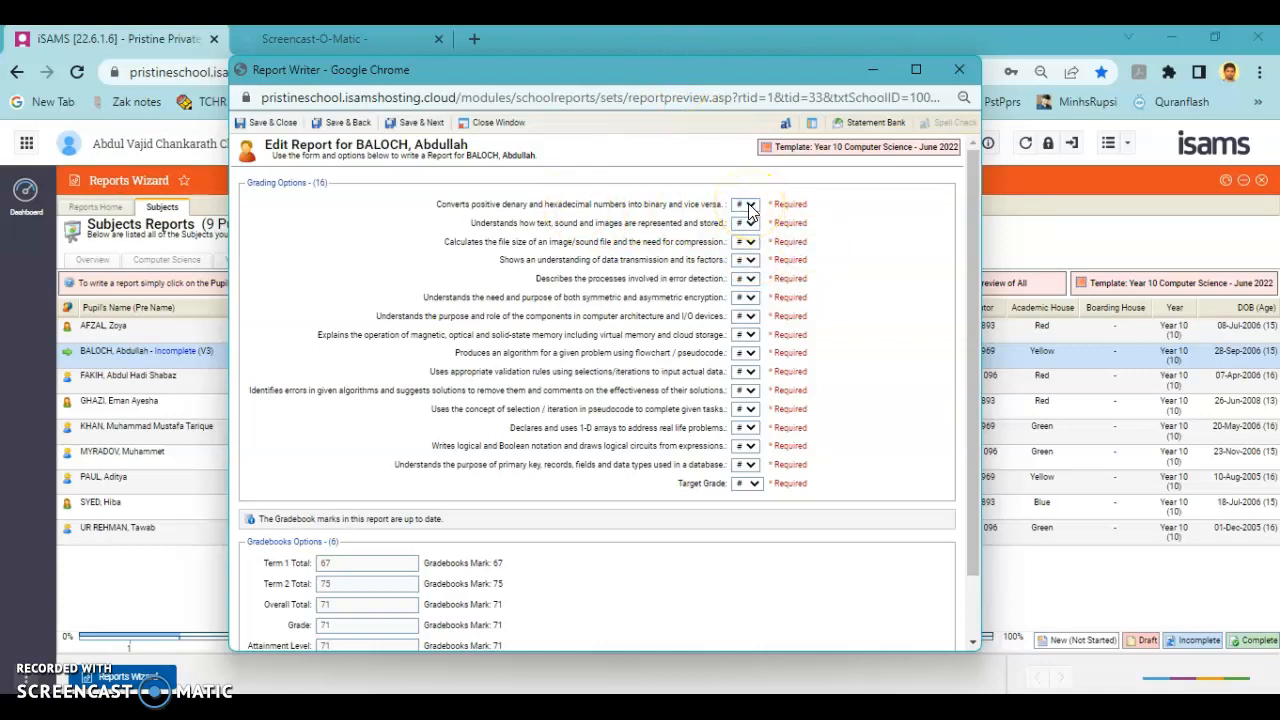
{"action": "scroll", "coordinate": [750, 212], "scroll_direction": "down", "scroll_amount": 1}
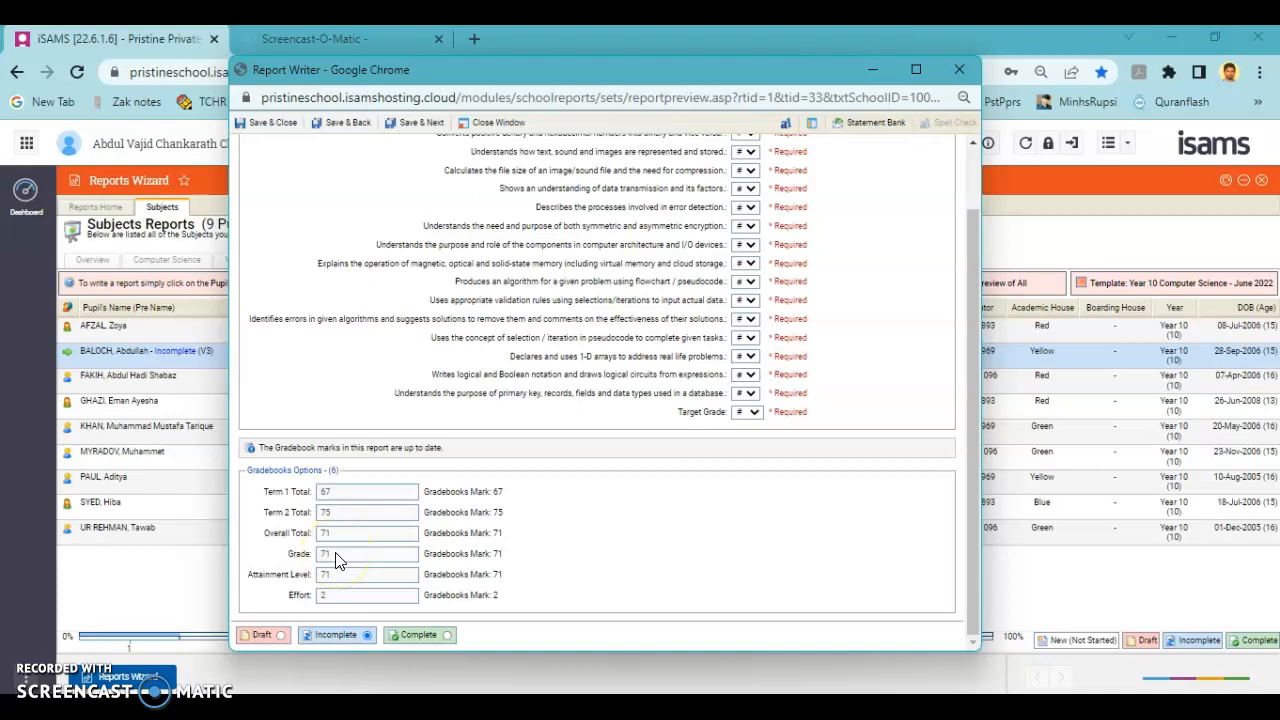
{"action": "scroll", "coordinate": [686, 320], "scroll_direction": "up", "scroll_amount": 1}
{"action": "scroll", "coordinate": [604, 373], "scroll_direction": "down", "scroll_amount": 1}
{"action": "scroll", "coordinate": [737, 420], "scroll_direction": "up", "scroll_amount": 1}
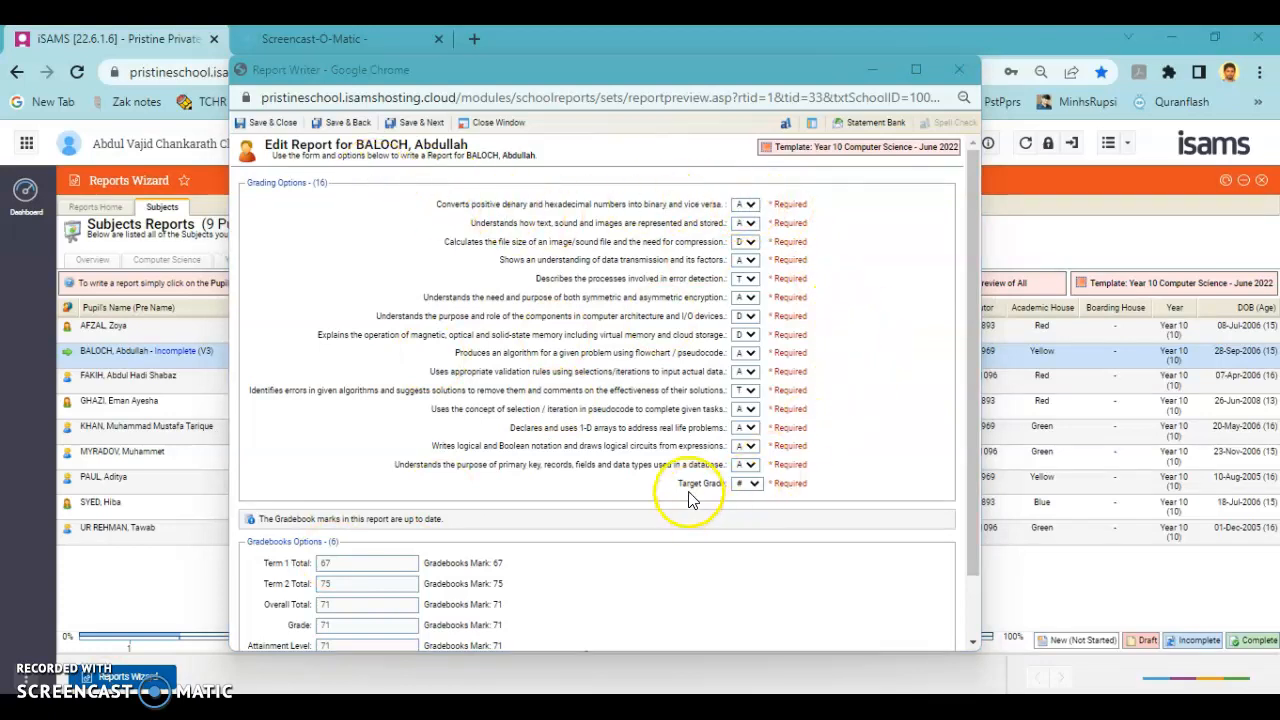
Set the pupil's Target Grade to A
{"action": "left_click", "coordinate": [679, 485]}
{"action": "left_click_drag", "start_coordinate": [679, 485], "coordinate": [725, 484]}
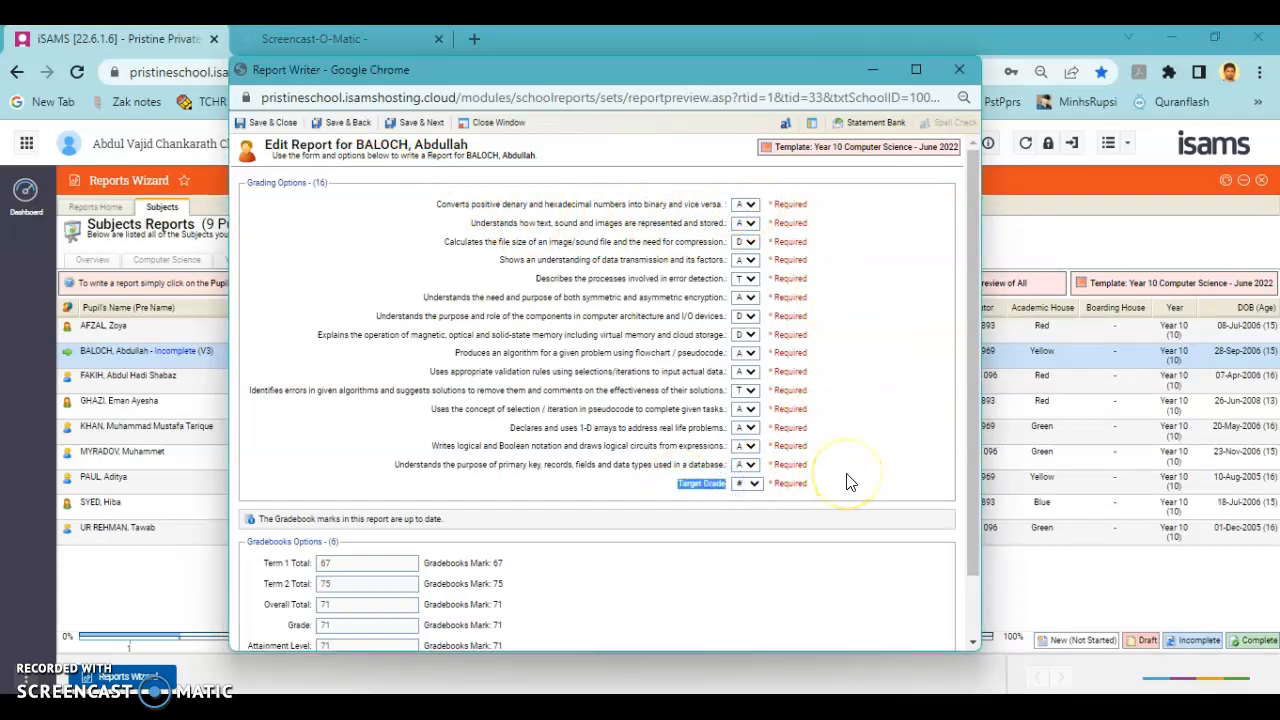
{"action": "left_click", "coordinate": [714, 489]}
{"action": "left_click_drag", "start_coordinate": [679, 484], "coordinate": [726, 484]}
{"action": "left_click", "coordinate": [728, 484]}
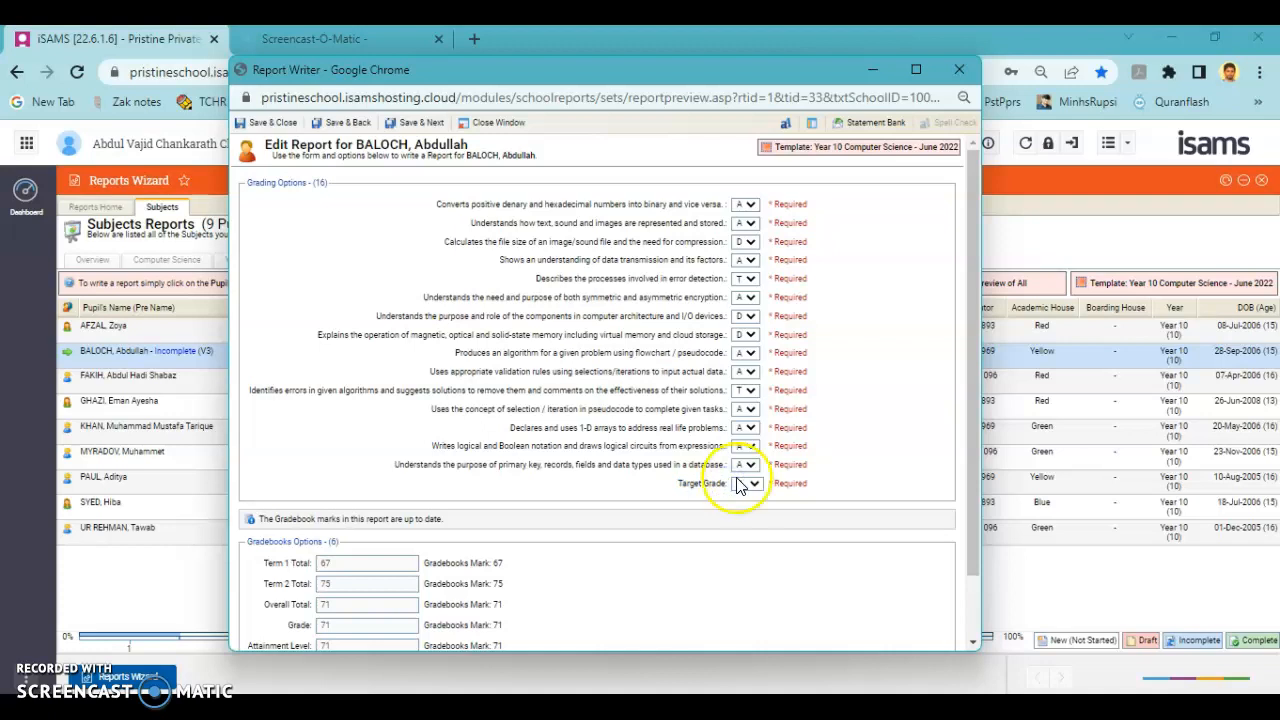
{"action": "left_click", "coordinate": [757, 484]}
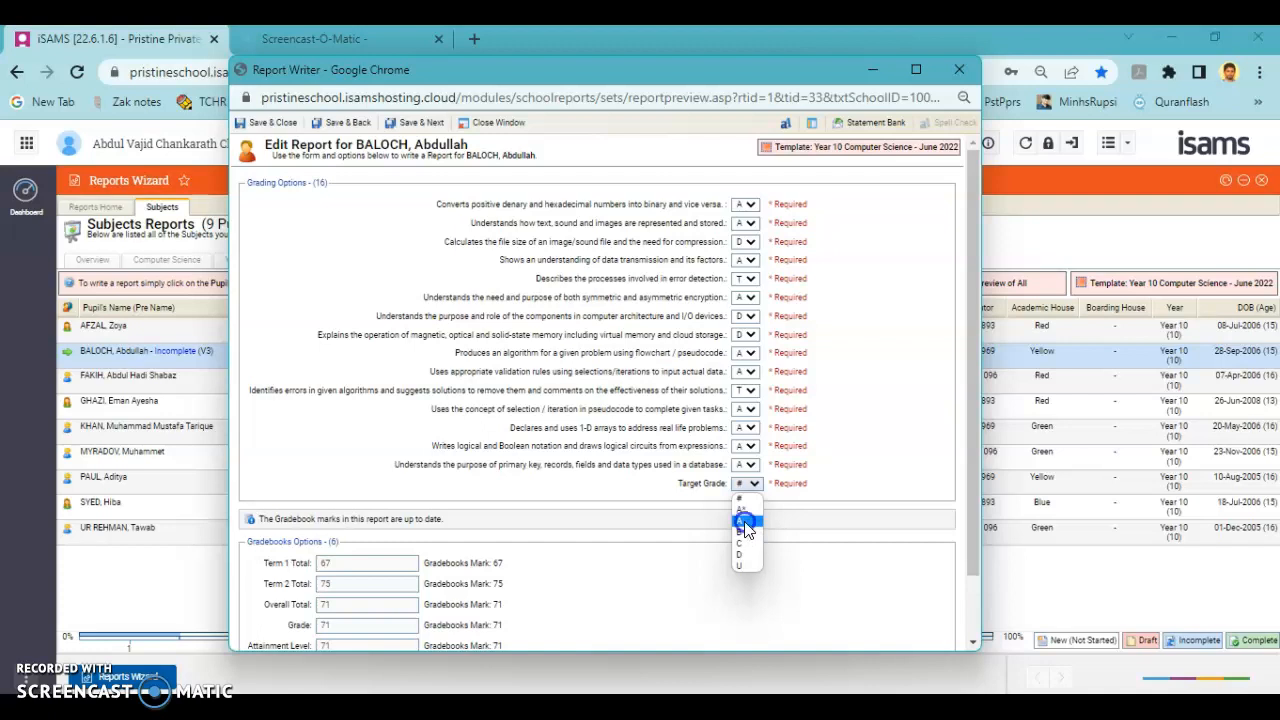
{"action": "left_click", "coordinate": [745, 522]}
Review the filled-in report, set its status to Complete, and save and close it
{"action": "scroll", "coordinate": [772, 466], "scroll_direction": "down", "scroll_amount": 2}
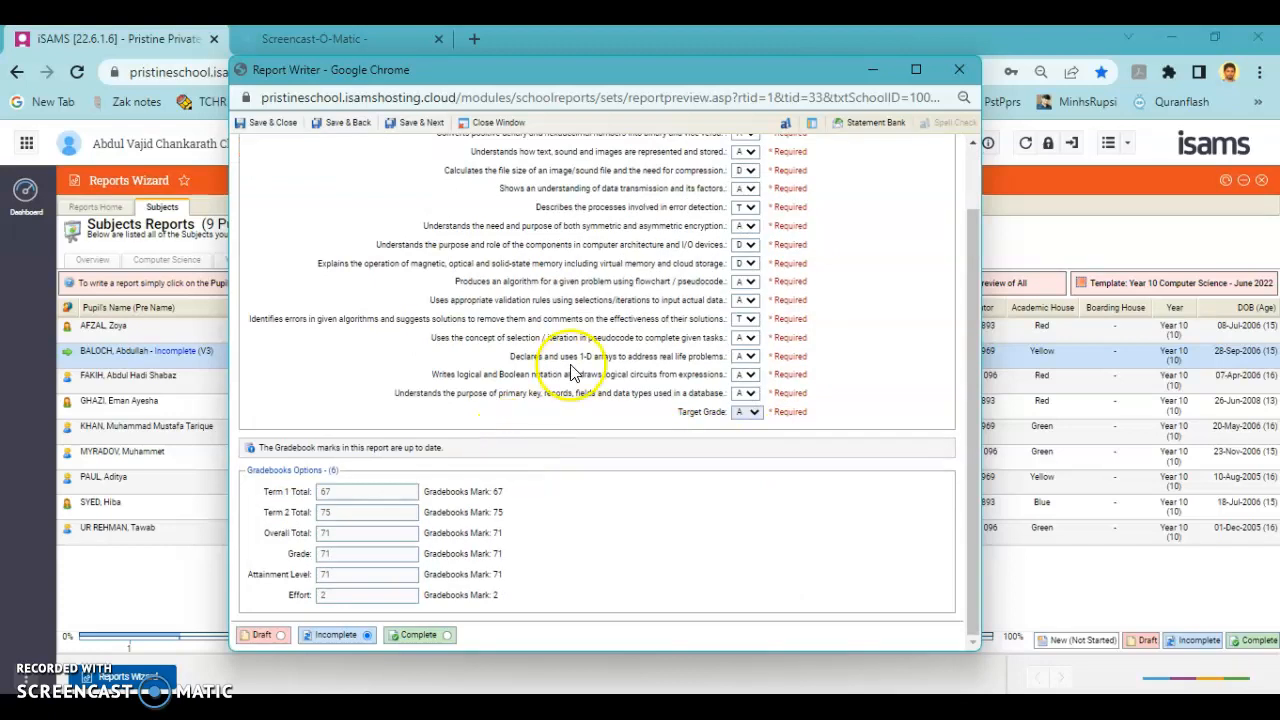
{"action": "scroll", "coordinate": [572, 367], "scroll_direction": "up", "scroll_amount": 2}
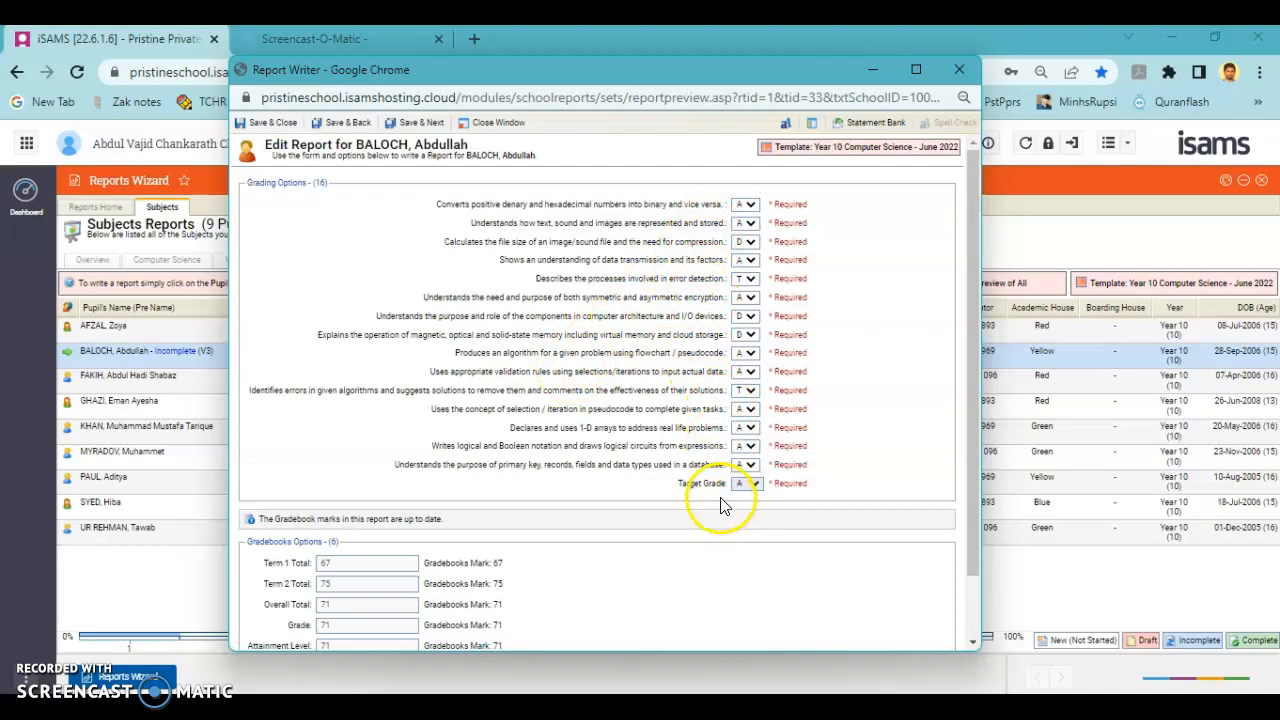
{"action": "scroll", "coordinate": [724, 503], "scroll_direction": "down", "scroll_amount": 2}
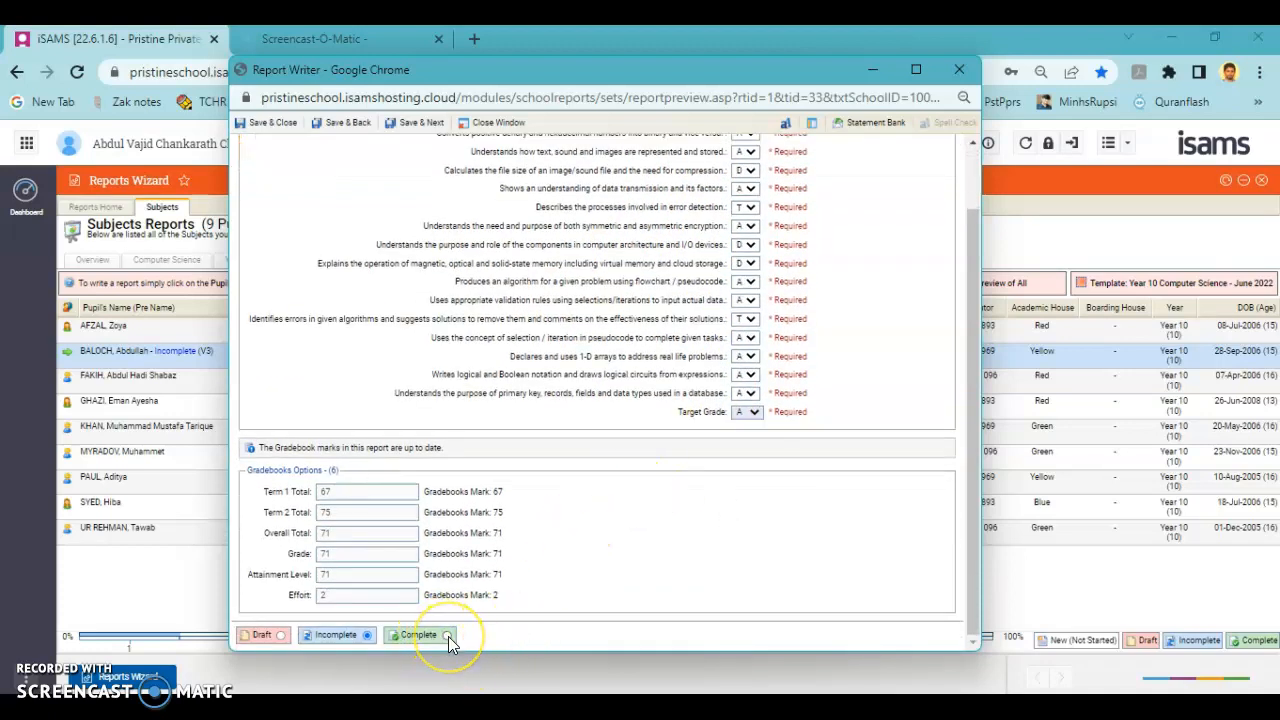
{"action": "left_click", "coordinate": [338, 632]}
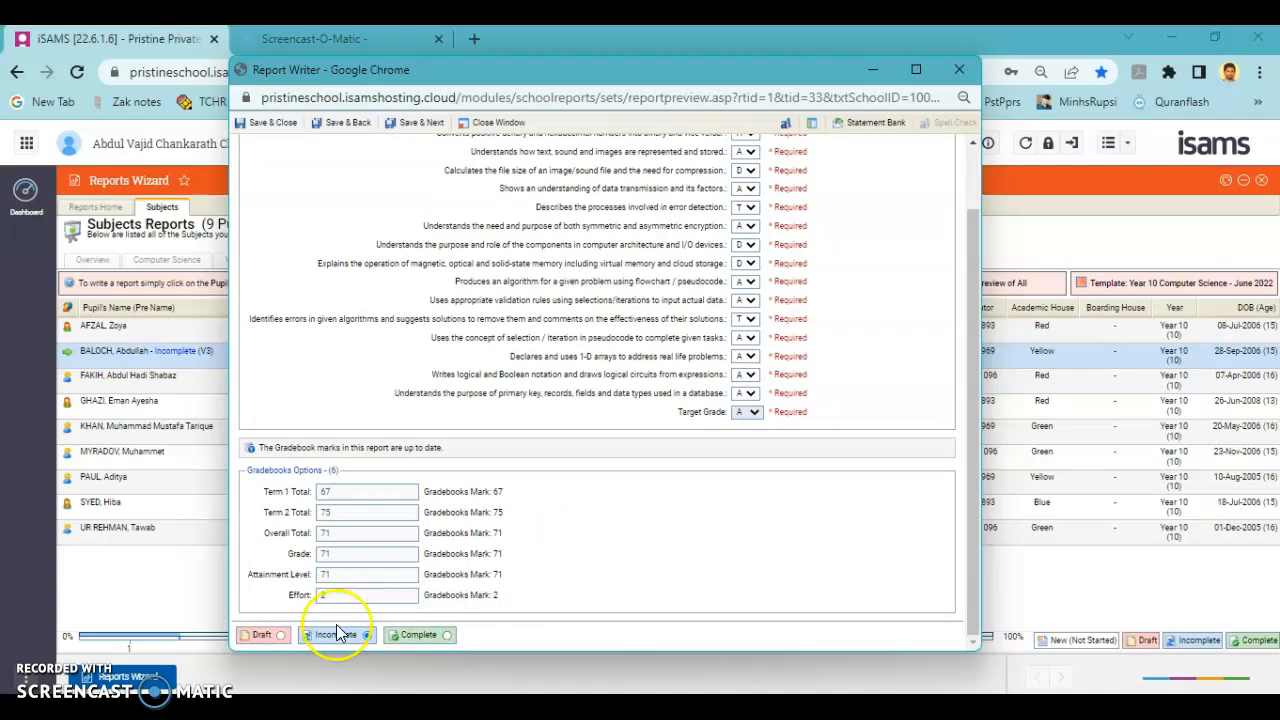
{"action": "left_click", "coordinate": [422, 638]}
{"action": "left_click", "coordinate": [440, 637]}
{"action": "left_click", "coordinate": [285, 124]}
{"action": "left_click", "coordinate": [276, 125]}
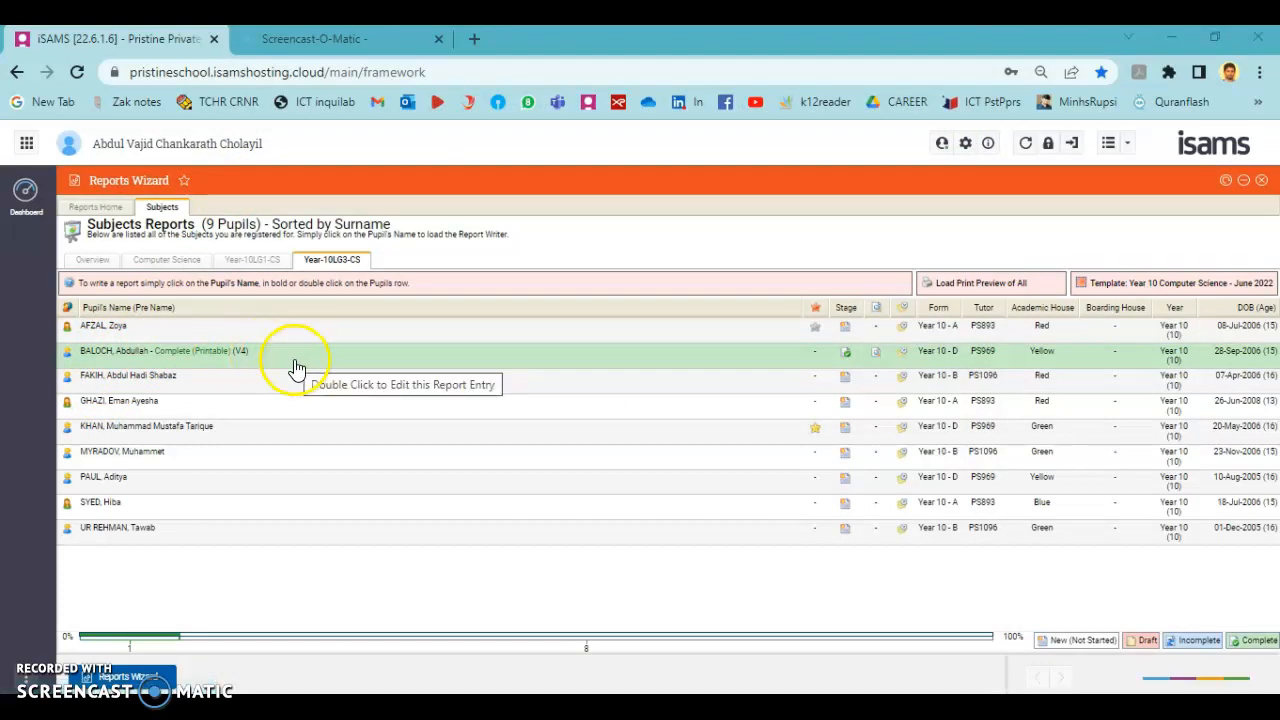
Reopen the completed pupil report and examine its grades, gradebook marks and status
{"action": "left_click", "coordinate": [194, 354]}
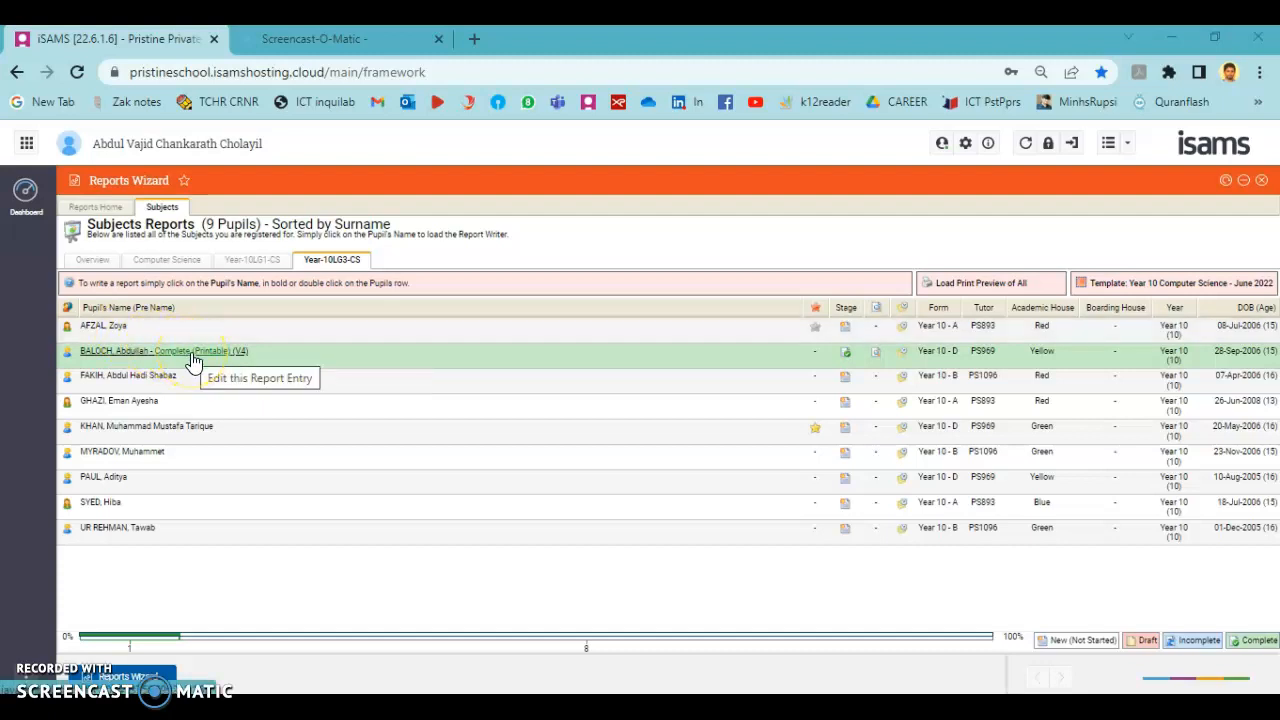
{"action": "left_click", "coordinate": [194, 356]}
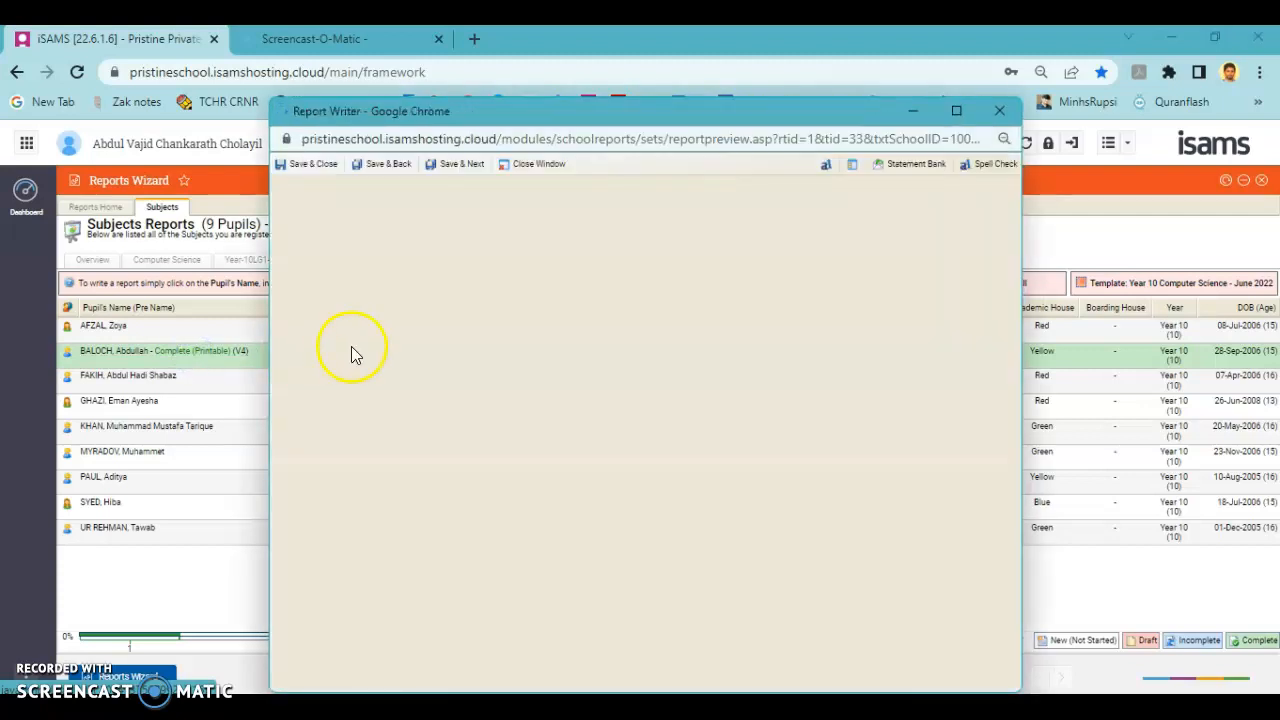
{"action": "scroll", "coordinate": [508, 505], "scroll_direction": "down", "scroll_amount": 2}
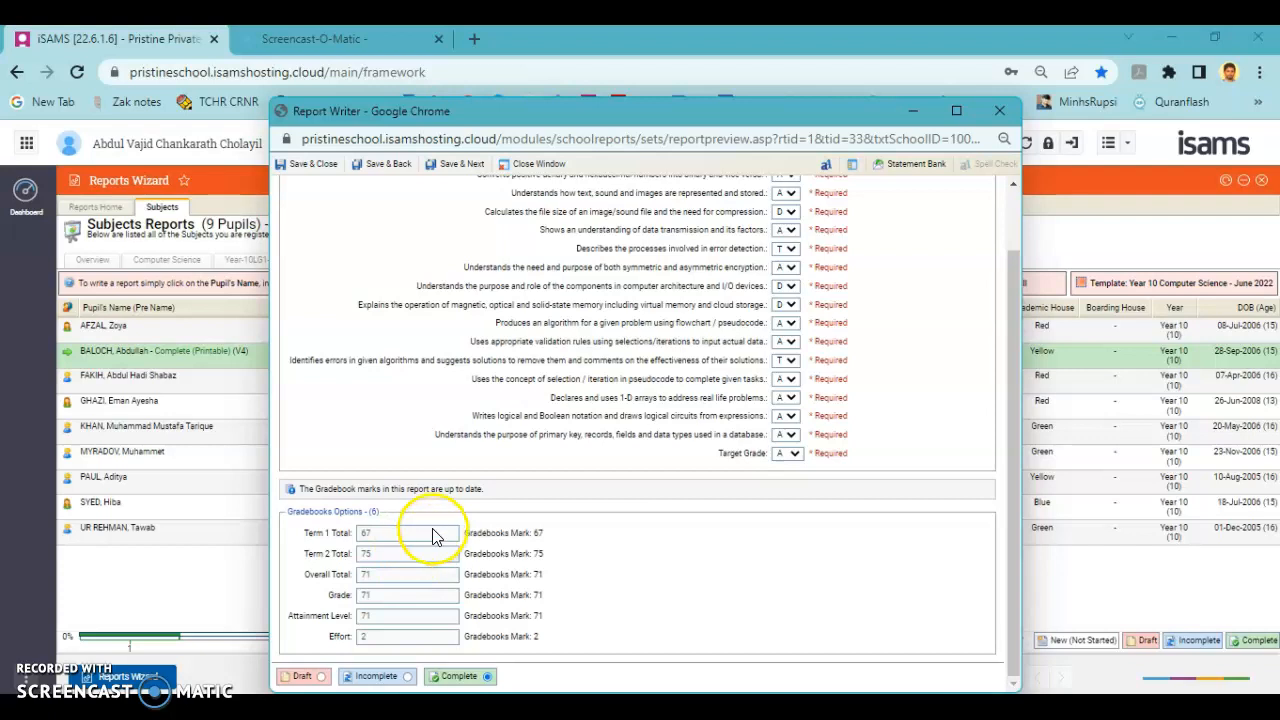
{"action": "scroll", "coordinate": [460, 470], "scroll_direction": "up", "scroll_amount": 2}
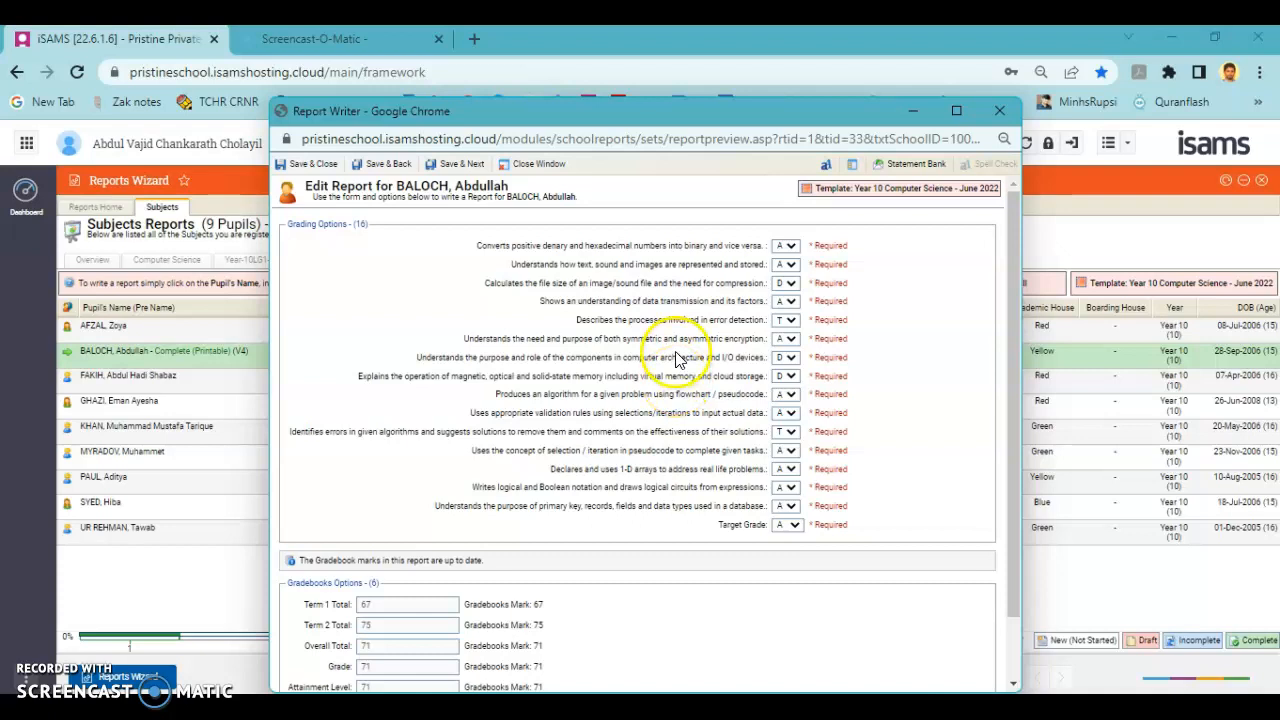
Save the report while advancing to the next pupil's report, and close that report without entering grades
{"action": "left_click", "coordinate": [461, 165]}
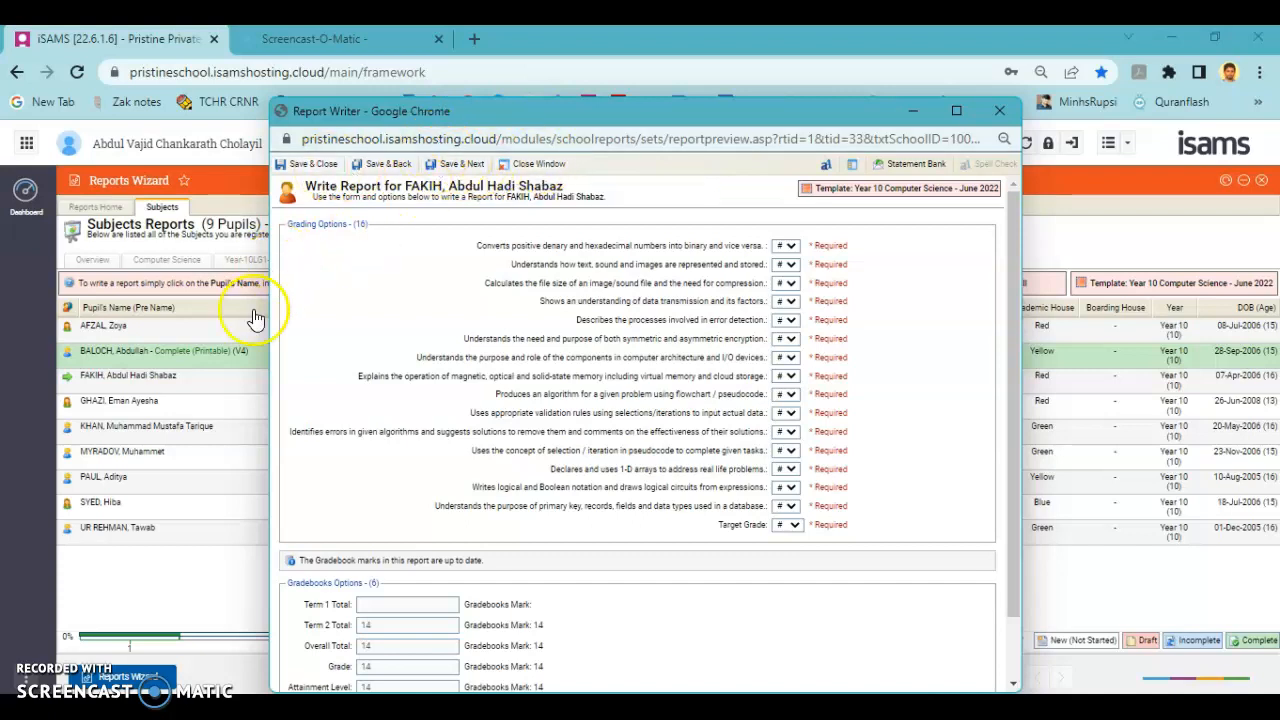
{"action": "left_click", "coordinate": [540, 166]}
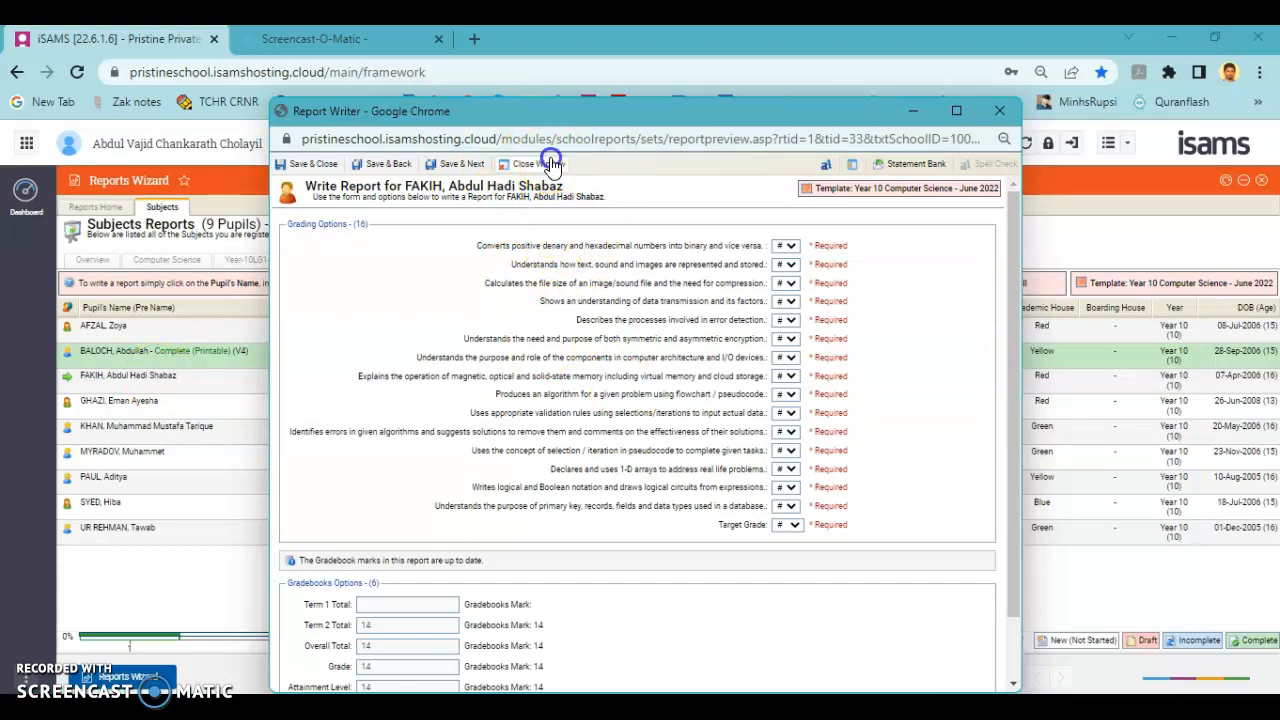